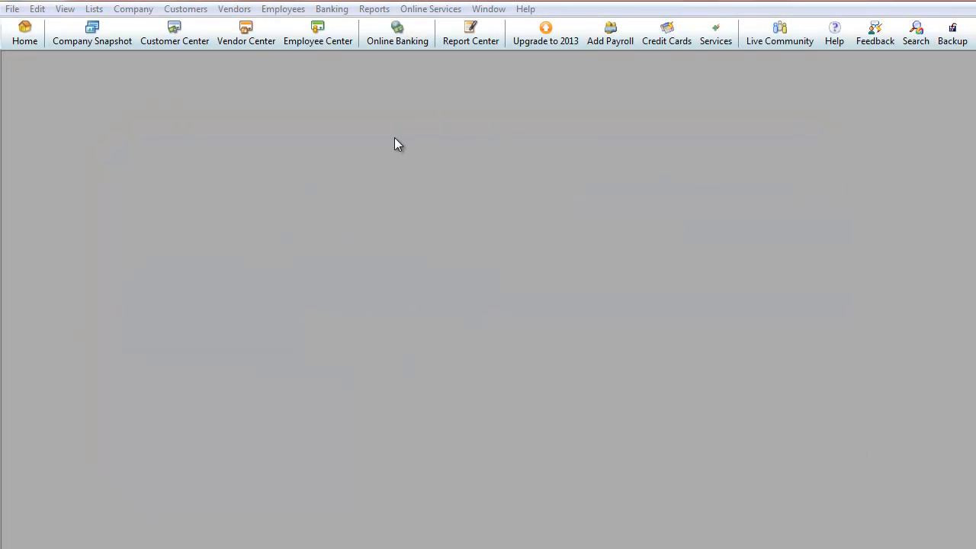
Start a new customer payment received from Customer 5 and quick-add Customer 5 to the customer list.
{"action": "left_click", "coordinate": [195, 10]}
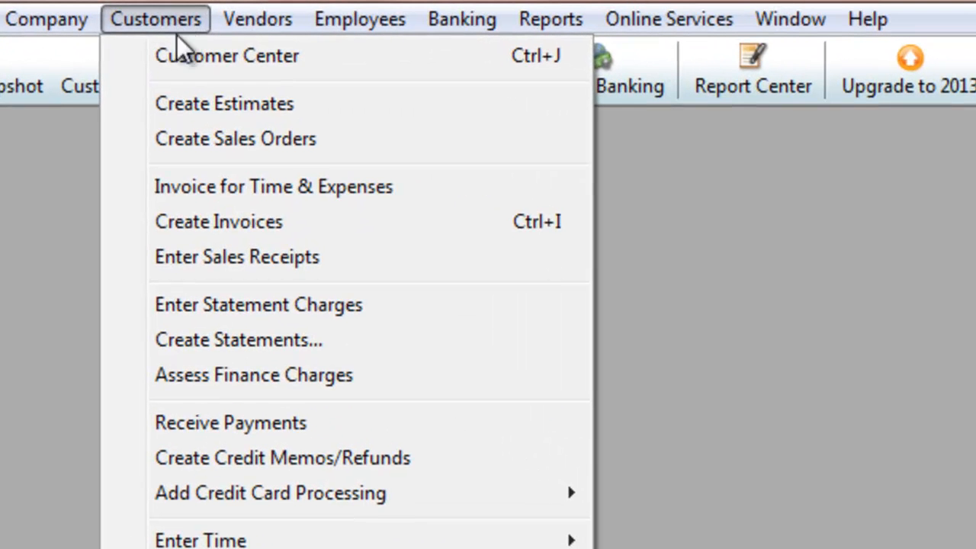
{"action": "left_click", "coordinate": [182, 426]}
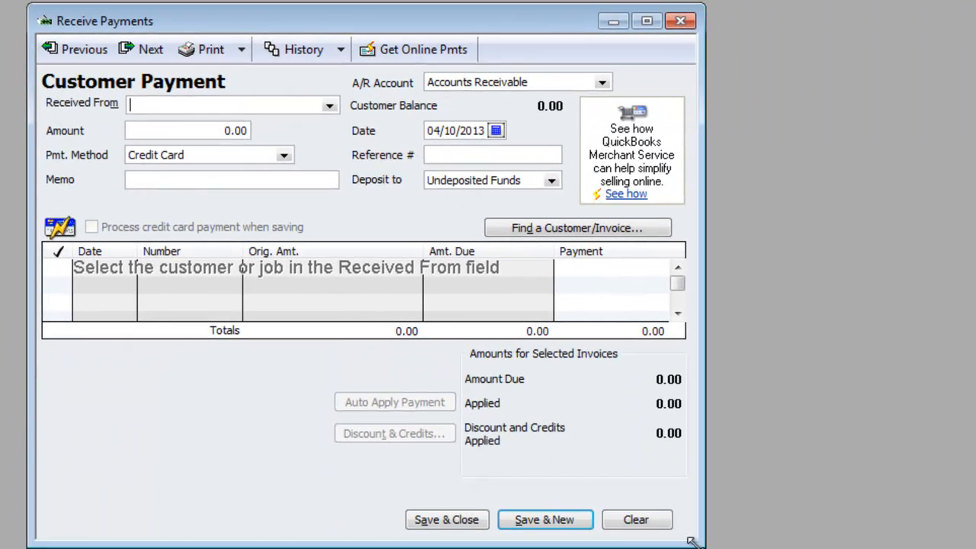
{"action": "left_click_drag", "start_coordinate": [690, 541], "coordinate": [845, 548]}
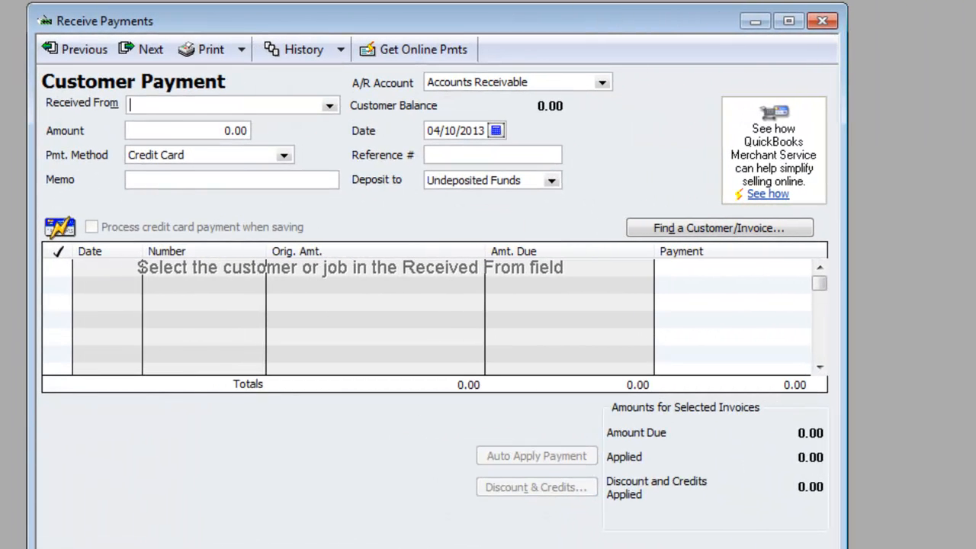
{"action": "type", "text": "Customer 5"}
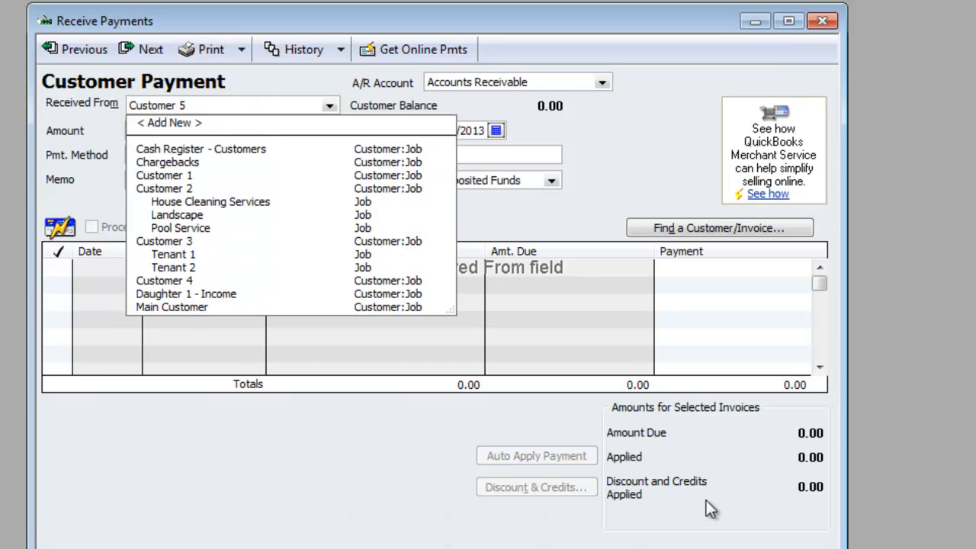
{"action": "key", "text": "Tab"}
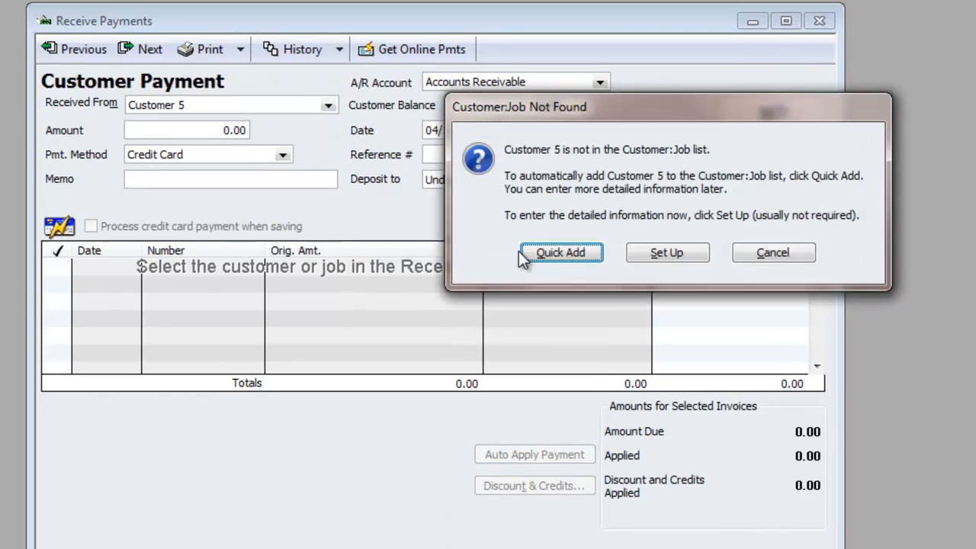
{"action": "left_click", "coordinate": [519, 250]}
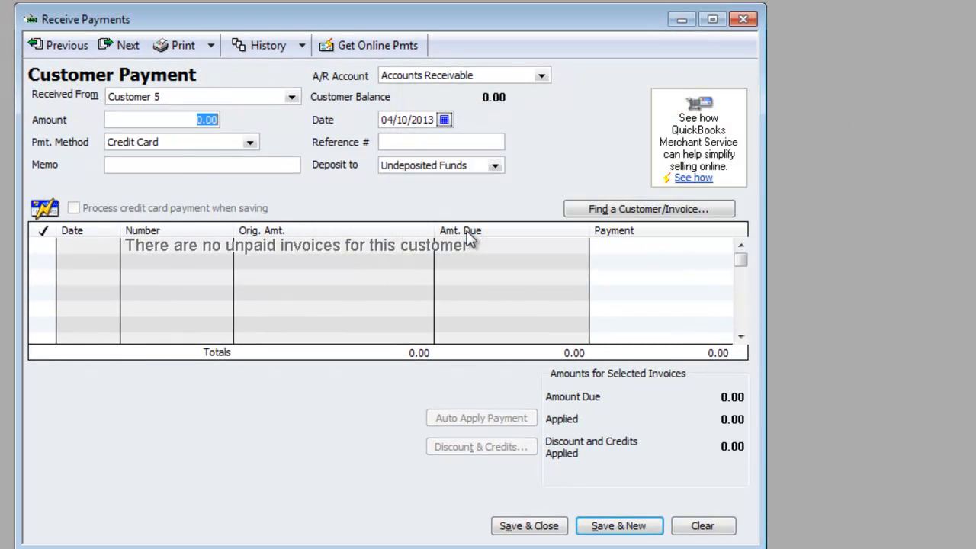
Enter a 1,000.00 payment made by Check into Undeposited Funds and save it, leaving the credit for future use.
{"action": "type", "text": "1000"}
{"action": "key", "text": "Tab"}
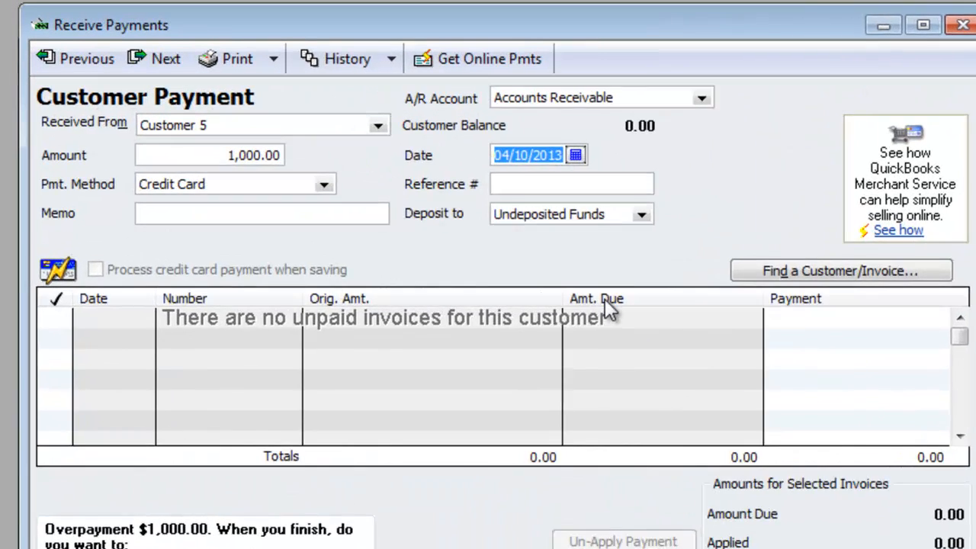
{"action": "key", "text": "Tab"}
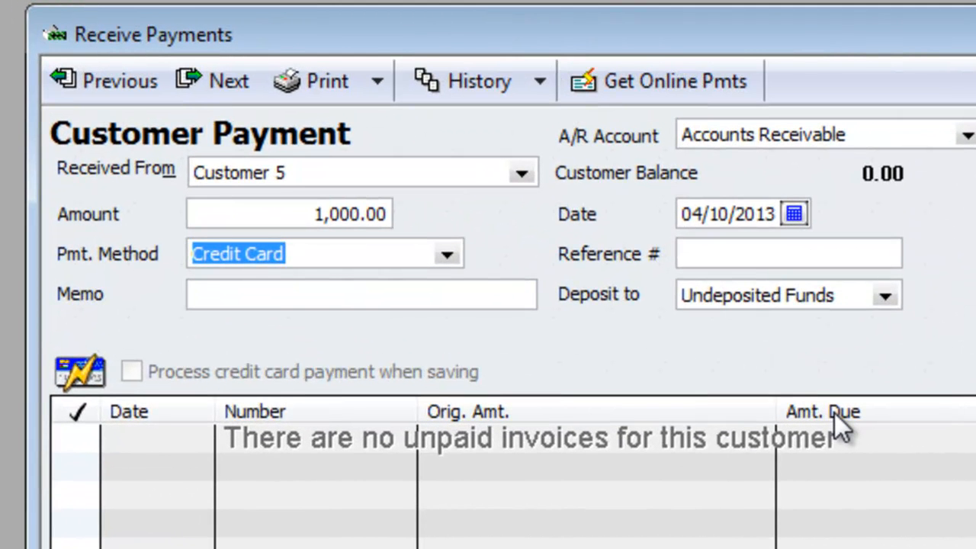
{"action": "left_click", "coordinate": [449, 256]}
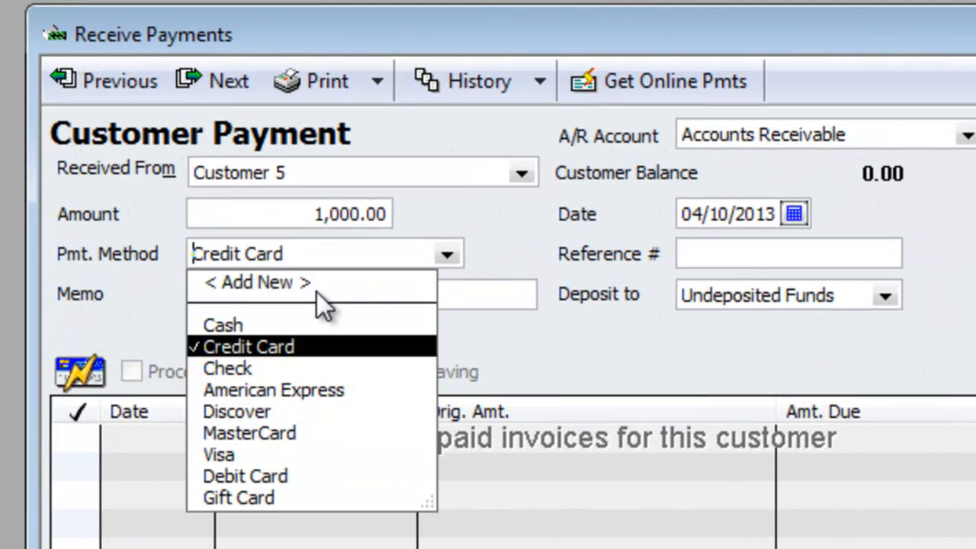
{"action": "left_click", "coordinate": [247, 364]}
{"action": "key", "text": "Tab"}
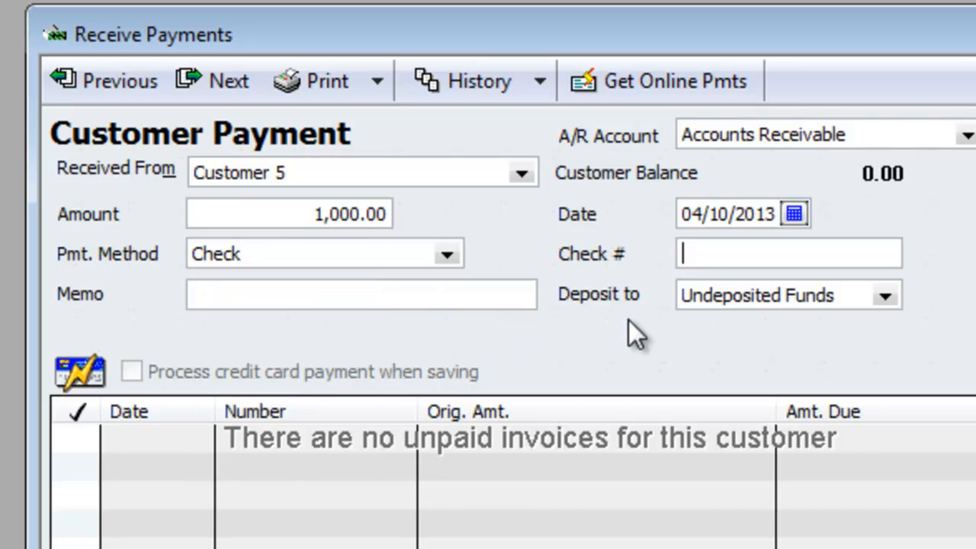
{"action": "key", "text": "Tab"}
{"action": "key", "text": "Tab"}
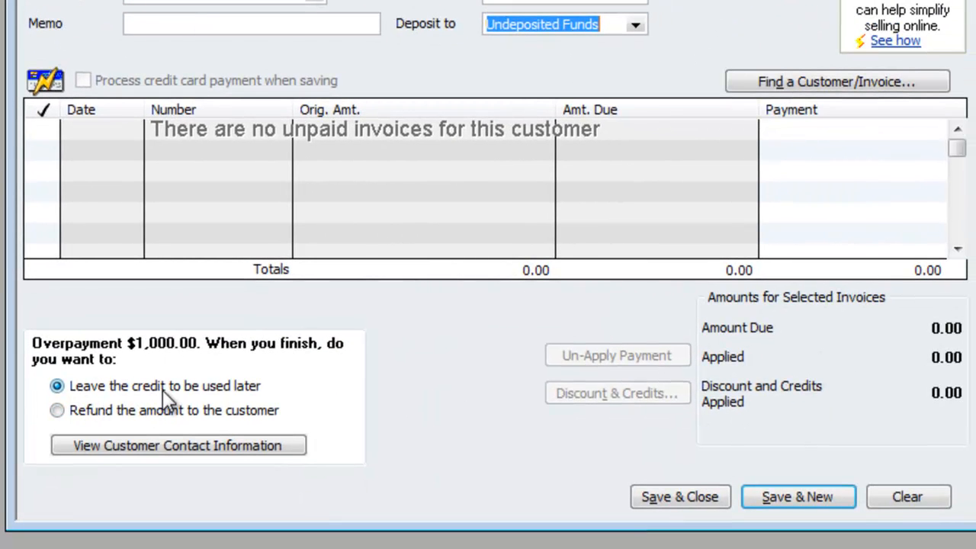
{"action": "left_click", "coordinate": [788, 499]}
{"action": "left_click", "coordinate": [765, 83]}
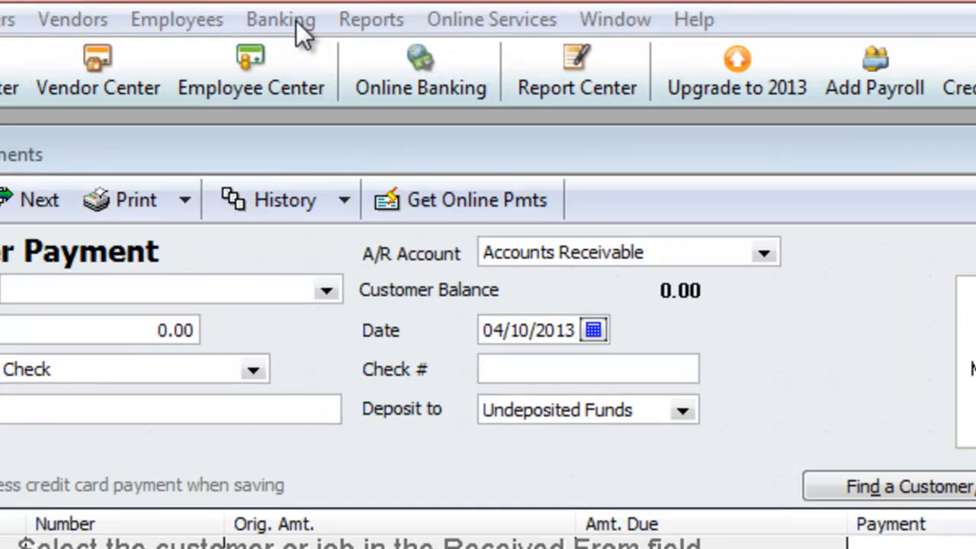
Start a bank deposit and include Customer 5's 1,000.00 check payment in it.
{"action": "left_click", "coordinate": [336, 9]}
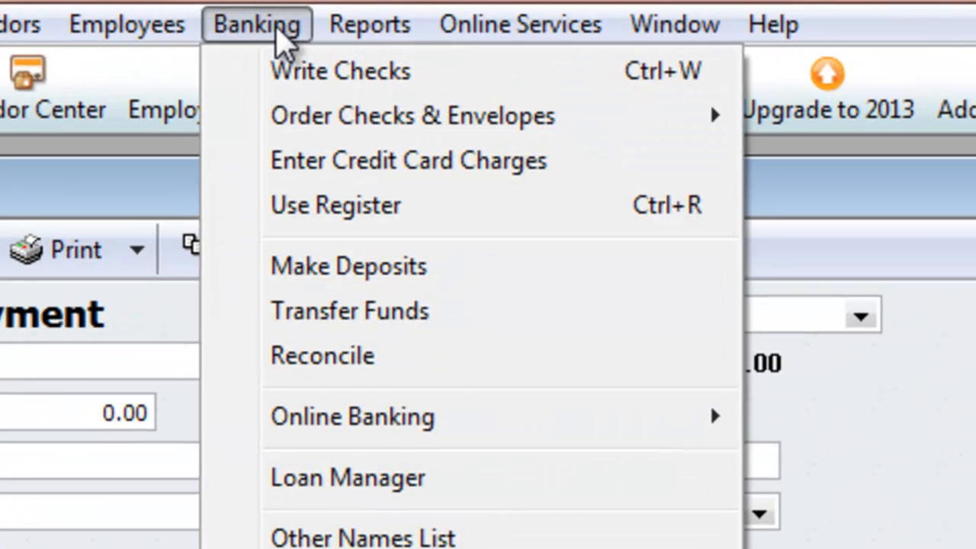
{"action": "left_click", "coordinate": [373, 266]}
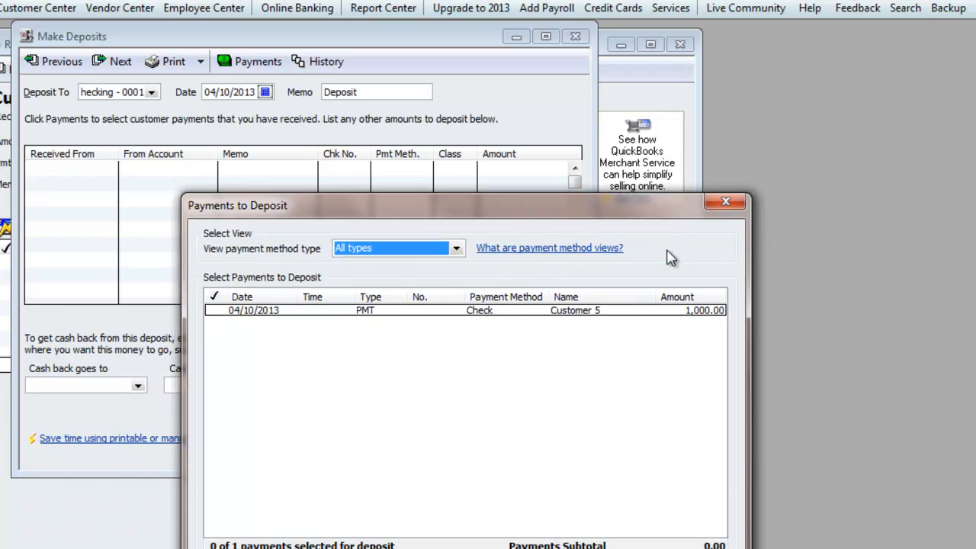
{"action": "mouse_move", "coordinate": [669, 205]}
{"action": "left_mouse_down"}
{"action": "mouse_move", "coordinate": [582, 95]}
{"action": "mouse_move", "coordinate": [551, 83]}
{"action": "mouse_move", "coordinate": [510, 91]}
{"action": "left_mouse_up"}
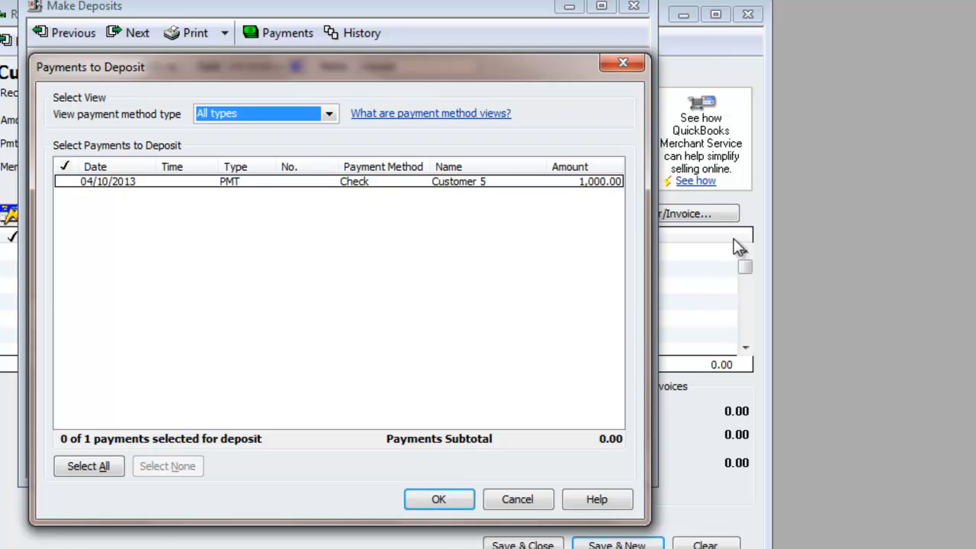
{"action": "mouse_move", "coordinate": [305, 67]}
{"action": "left_mouse_down"}
{"action": "mouse_move", "coordinate": [475, 123]}
{"action": "mouse_move", "coordinate": [302, 64]}
{"action": "left_mouse_up"}
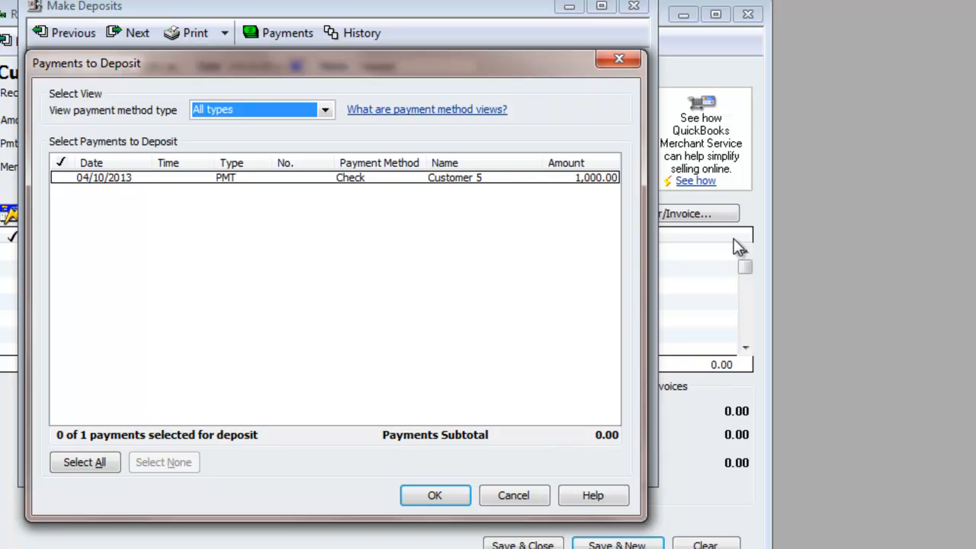
{"action": "left_click", "coordinate": [84, 462]}
{"action": "left_click", "coordinate": [434, 495]}
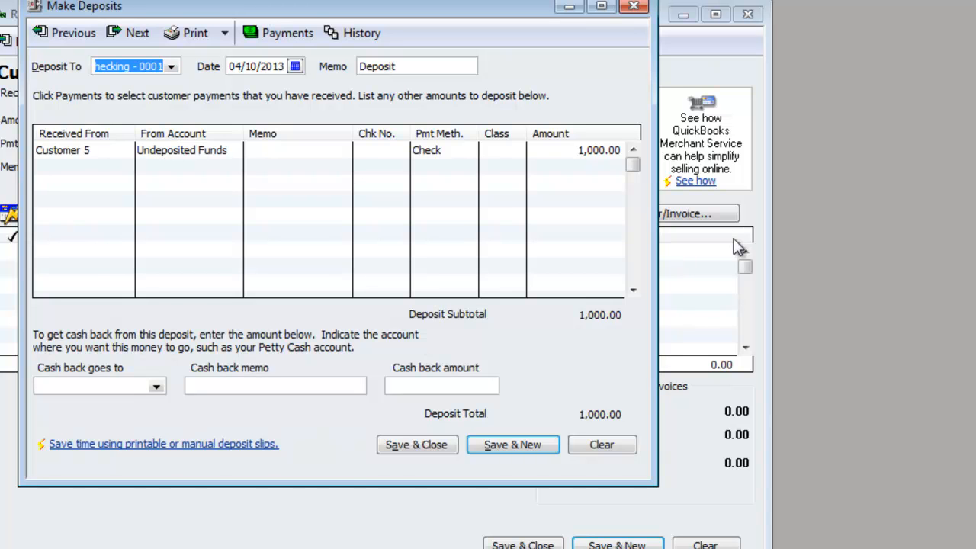
Set the deposit date to 04/11/2013, keeping the Bank 1 checking account, and save and close the deposit.
{"action": "key", "text": "alt+Down"}
{"action": "key", "text": "Escape"}
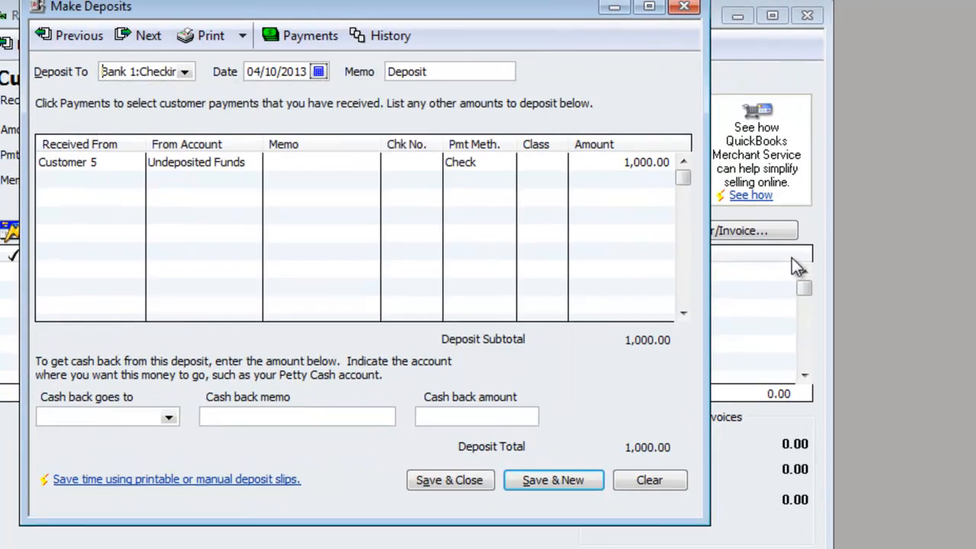
{"action": "key", "text": "Tab"}
{"action": "key", "text": "alt+Down"}
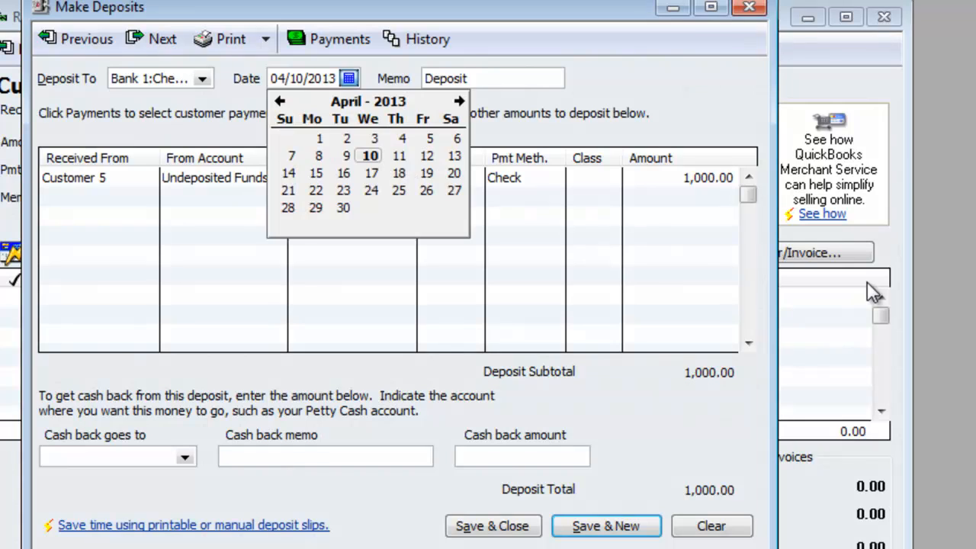
{"action": "key", "text": "Right"}
{"action": "key", "text": "Return"}
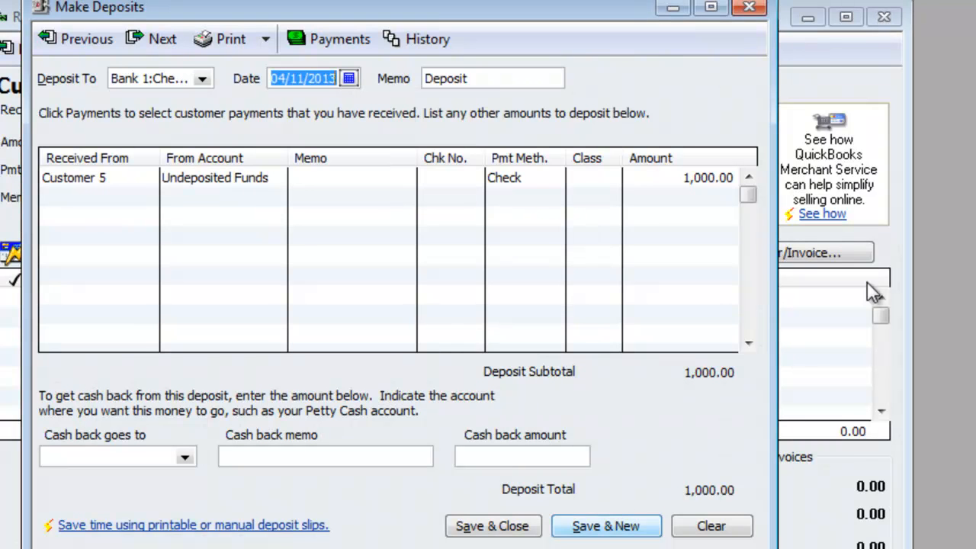
{"action": "key", "text": "alt+a"}
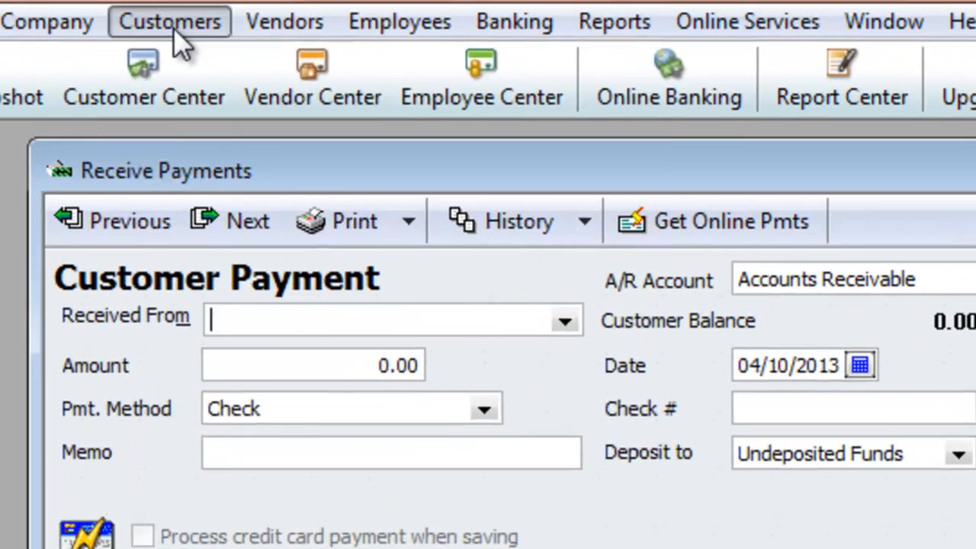
Create a new invoice for Customer 5 and go to its first item line.
{"action": "left_click", "coordinate": [173, 28]}
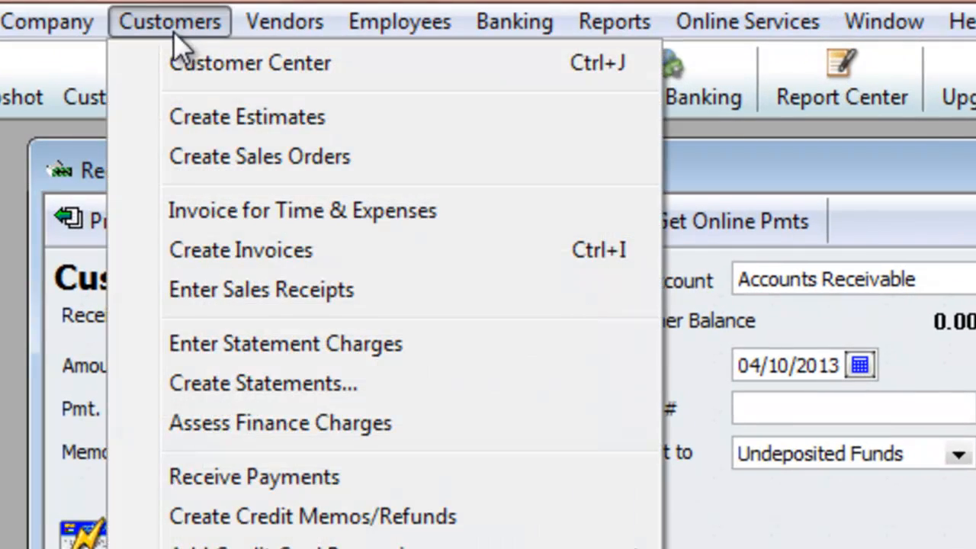
{"action": "left_click", "coordinate": [238, 250]}
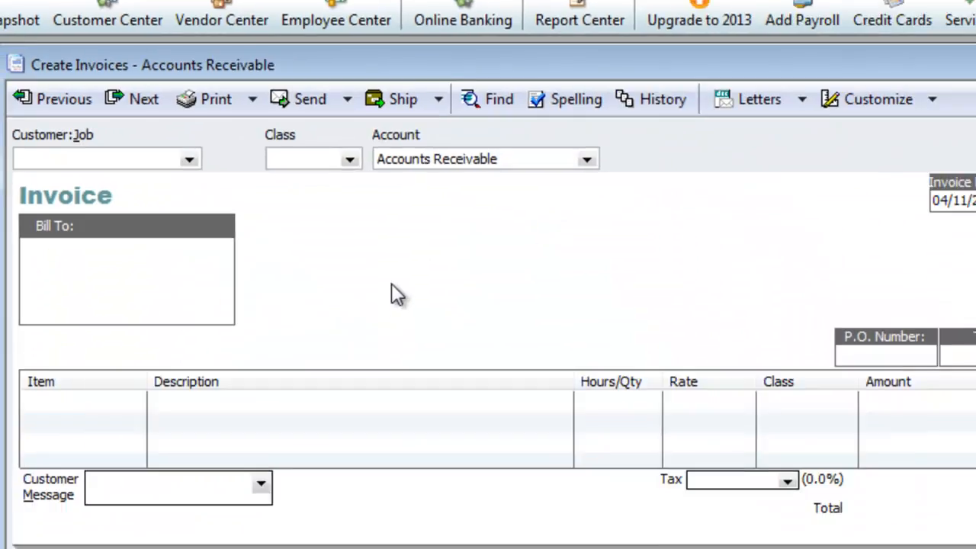
{"action": "type", "text": "Customer 1"}
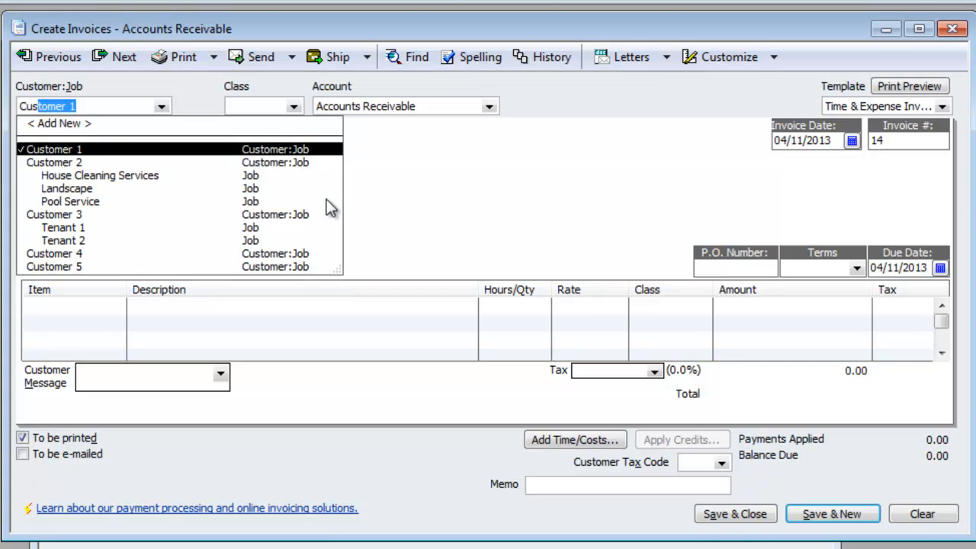
{"action": "key", "text": "Down"}
{"action": "key", "text": "Down"}
{"action": "key", "text": "Down"}
{"action": "key", "text": "Down"}
{"action": "key", "text": "Down"}
{"action": "key", "text": "Down"}
{"action": "key", "text": "Down"}
{"action": "key", "text": "Down"}
{"action": "key", "text": "Down"}
{"action": "key", "text": "Tab"}
{"action": "key", "text": "Tab"}
{"action": "key", "text": "Tab"}
{"action": "key", "text": "Tab"}
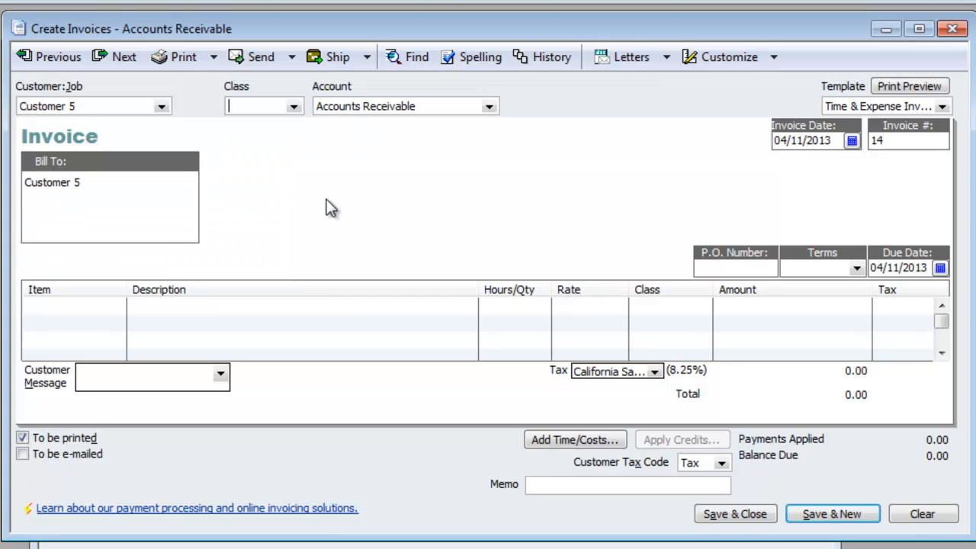
{"action": "key", "text": "Tab"}
{"action": "key", "text": "Tab"}
{"action": "key", "text": "Tab"}
{"action": "key", "text": "Tab"}
{"action": "key", "text": "Tab"}
{"action": "key", "text": "Tab"}
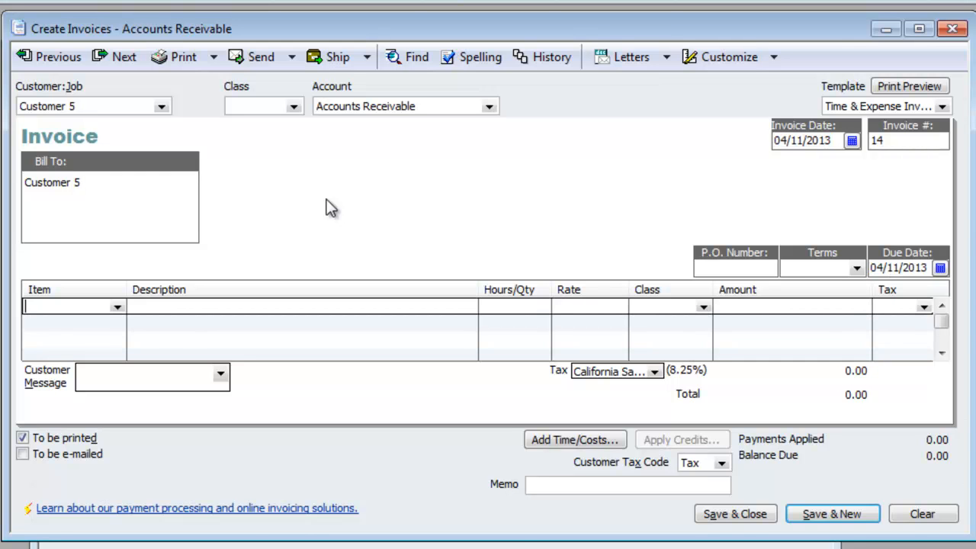
Add the DVDs - Office 1 item to the first invoice line at a rate of 1,000.00.
{"action": "left_click", "coordinate": [118, 308]}
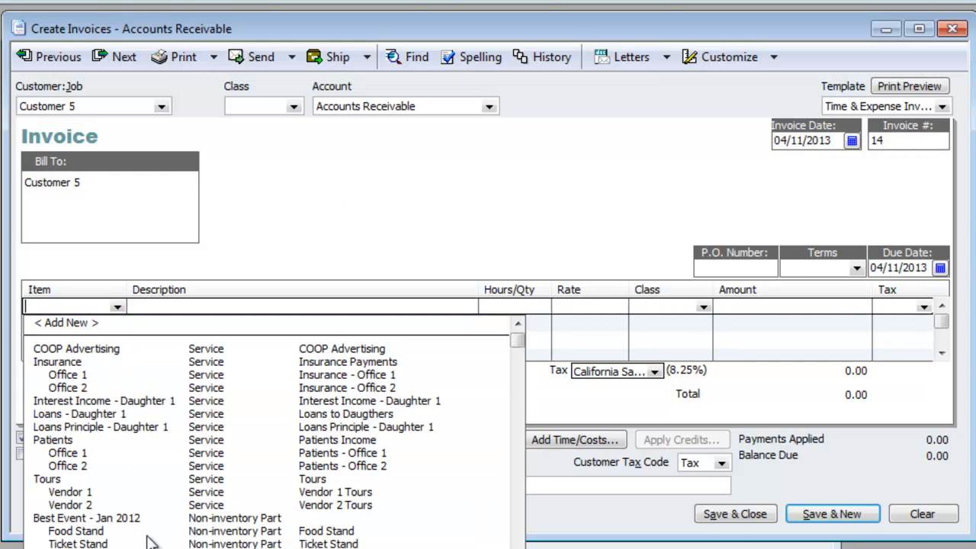
{"action": "scroll", "coordinate": [124, 541], "scroll_direction": "down", "scroll_amount": 1}
{"action": "left_click", "coordinate": [124, 532]}
{"action": "key", "text": "Tab"}
{"action": "key", "text": "Tab"}
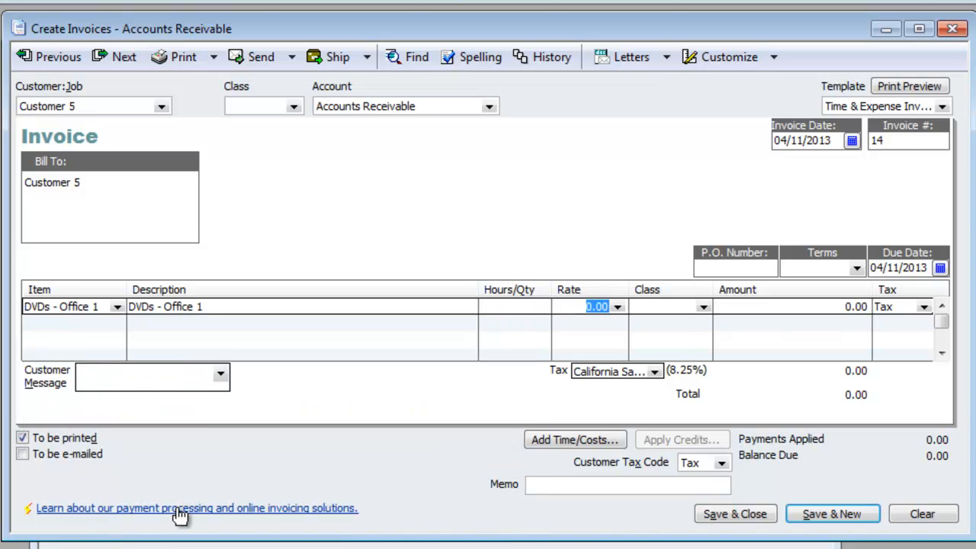
{"action": "type", "text": "1000"}
{"action": "key", "text": "Tab"}
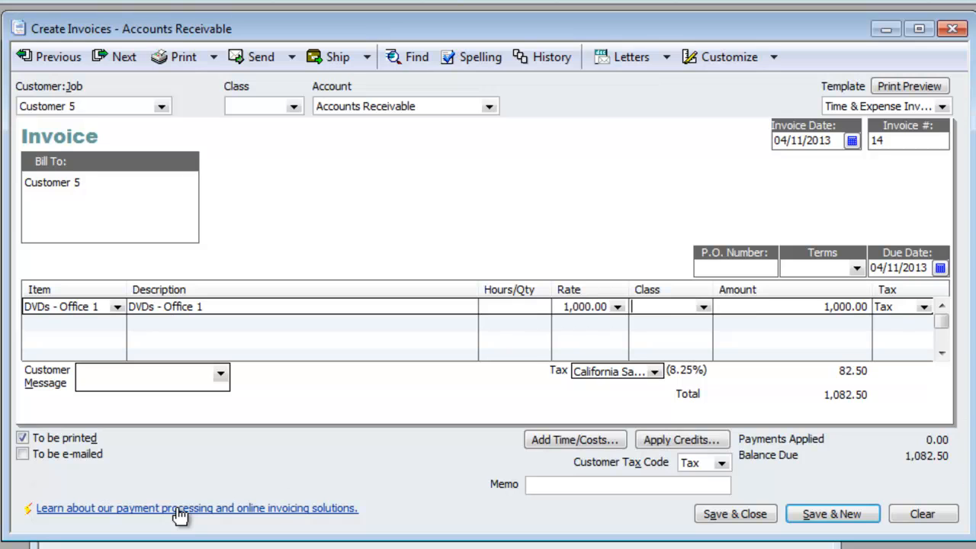
Change the DVDs - Office 1 line's rate to 2,000.00 and its tax code to Non.
{"action": "key", "text": "shift+Tab"}
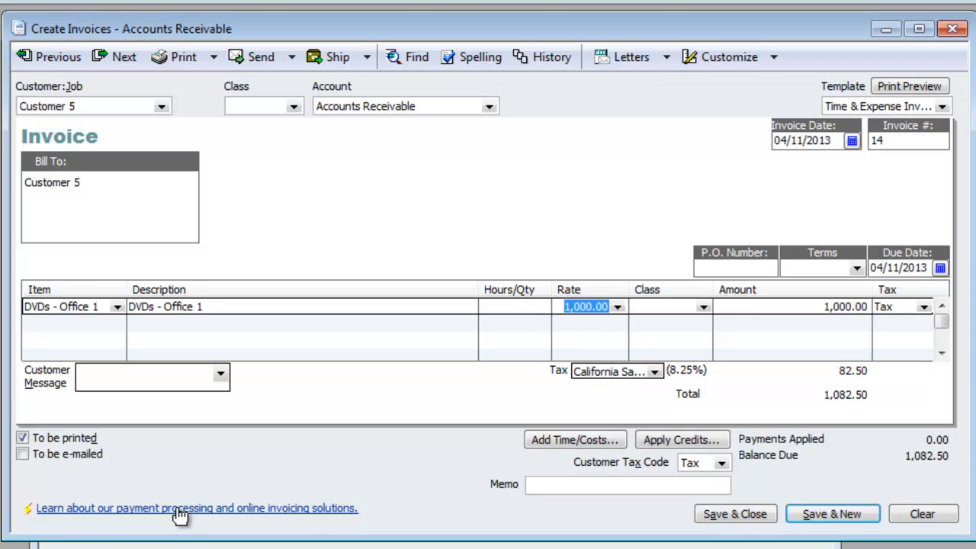
{"action": "type", "text": "2000"}
{"action": "key", "text": "Tab"}
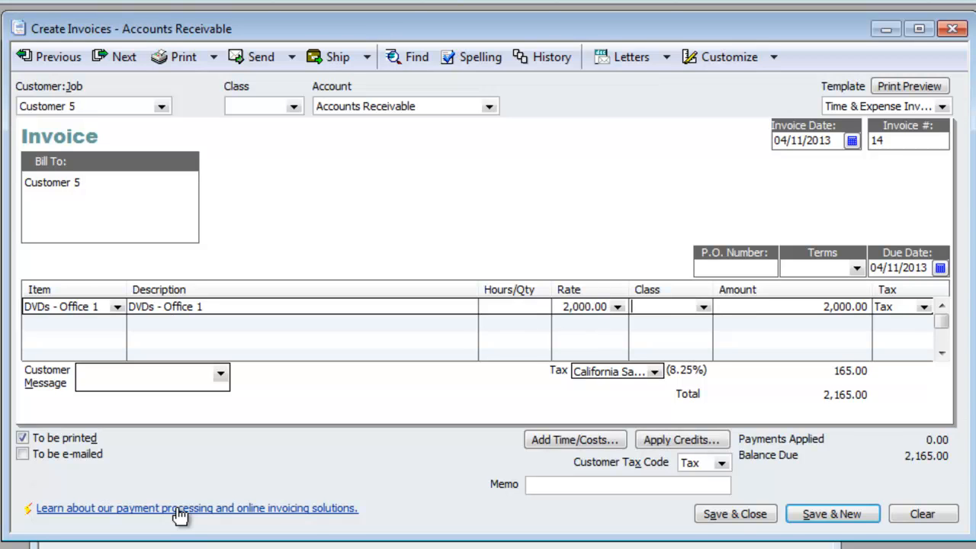
{"action": "left_click", "coordinate": [923, 306]}
{"action": "left_click", "coordinate": [904, 363]}
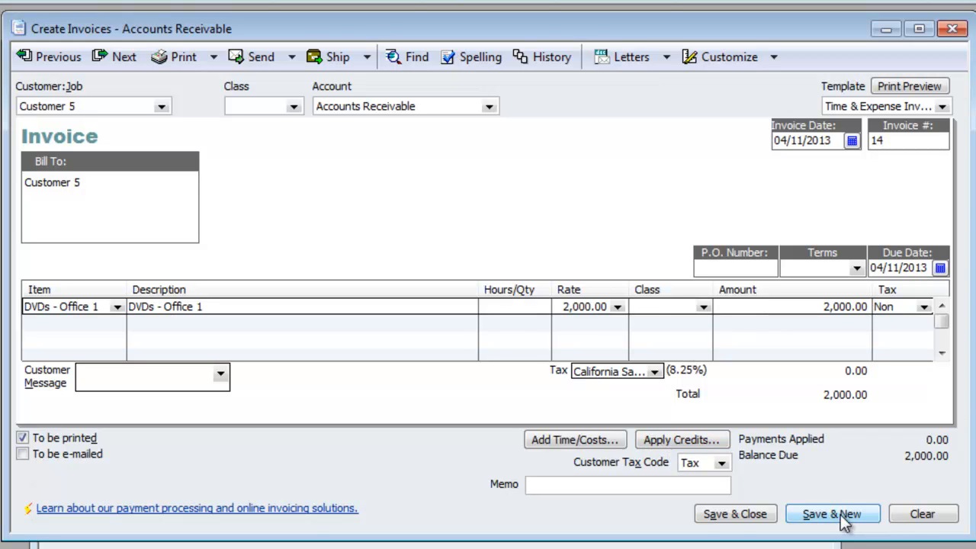
Apply Customer 5's 1,000.00 credit to the recorded invoice, ignoring all spelling suggestions for DVDs, and save and close the invoice.
{"action": "left_click", "coordinate": [681, 441]}
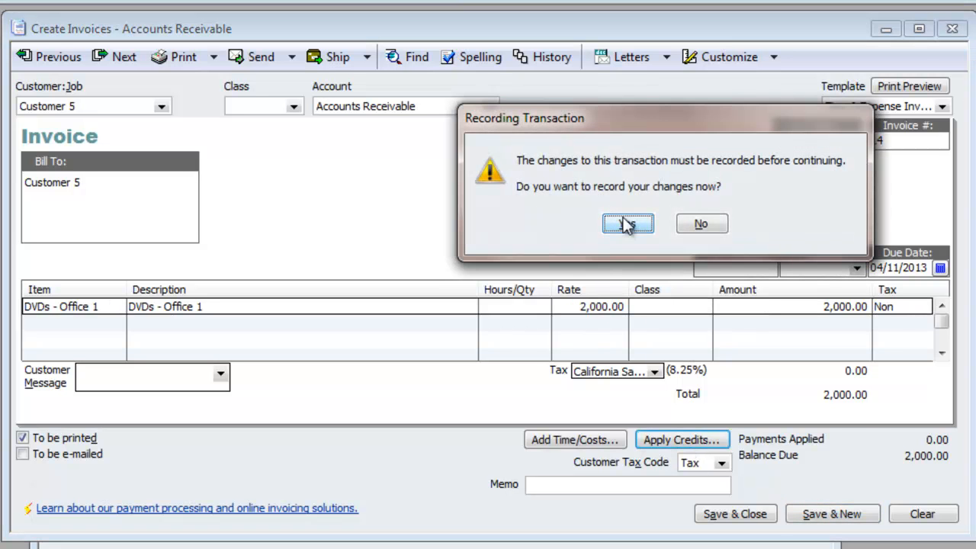
{"action": "left_click", "coordinate": [626, 224]}
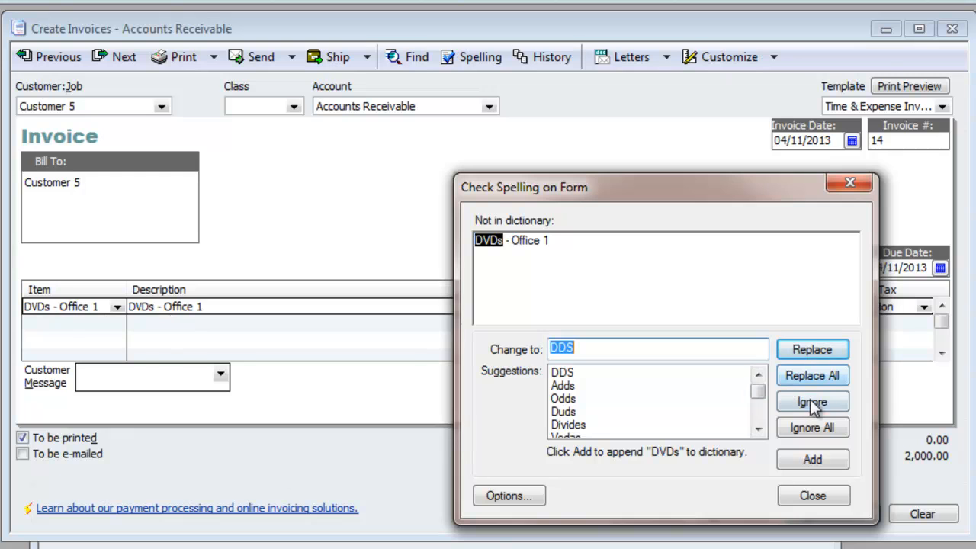
{"action": "left_click", "coordinate": [816, 428]}
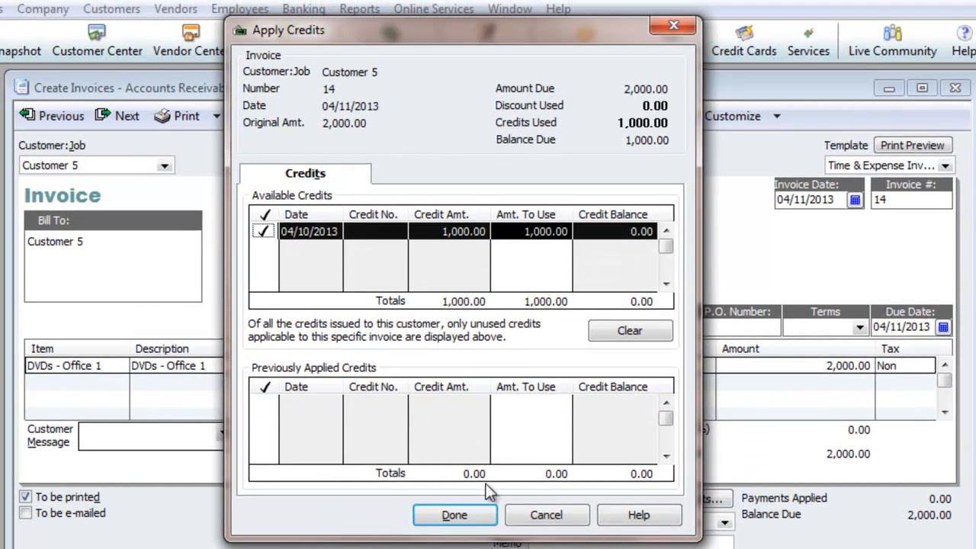
{"action": "left_click", "coordinate": [455, 515]}
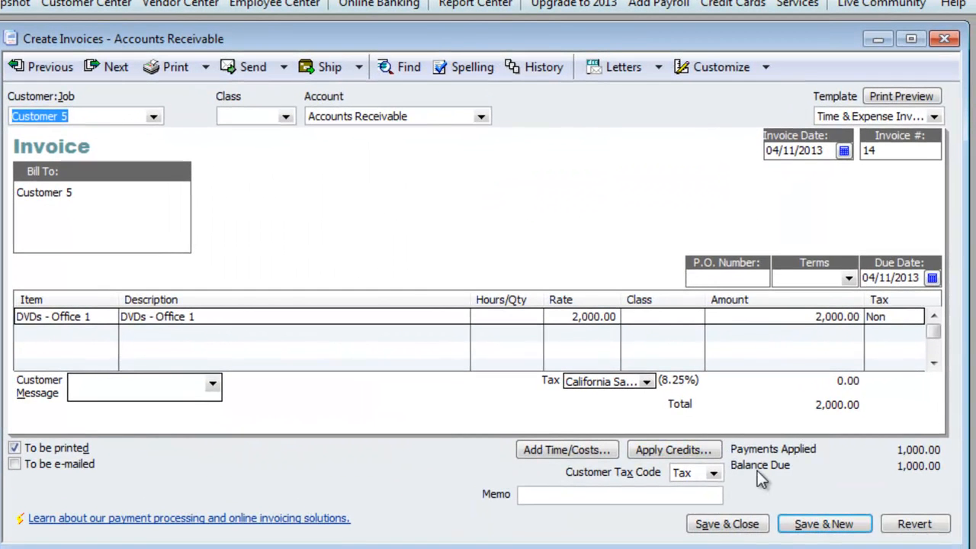
{"action": "left_click", "coordinate": [735, 526]}
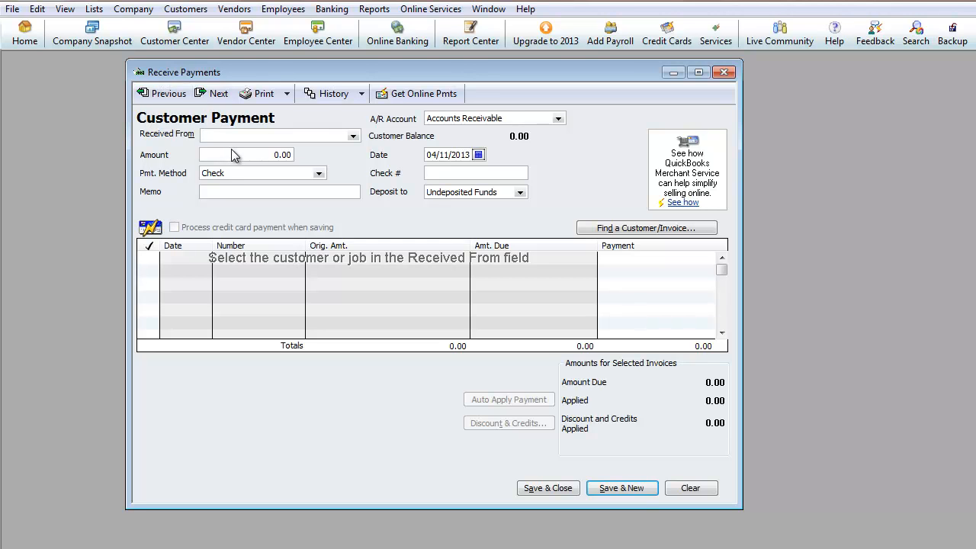
Choose Customer 5 as the payer of the new customer payment.
{"action": "key", "text": "Down"}
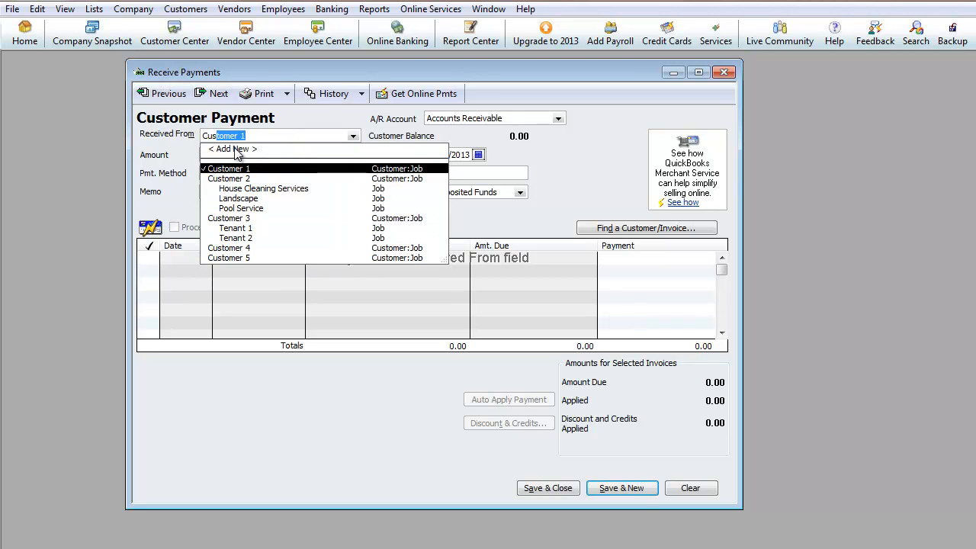
{"action": "key", "text": "Down"}
{"action": "key", "text": "Down"}
{"action": "key", "text": "Down"}
{"action": "key", "text": "Down"}
{"action": "key", "text": "Down"}
{"action": "key", "text": "Down"}
{"action": "key", "text": "Down"}
{"action": "key", "text": "Down"}
{"action": "key", "text": "Down"}
{"action": "key", "text": "Tab"}
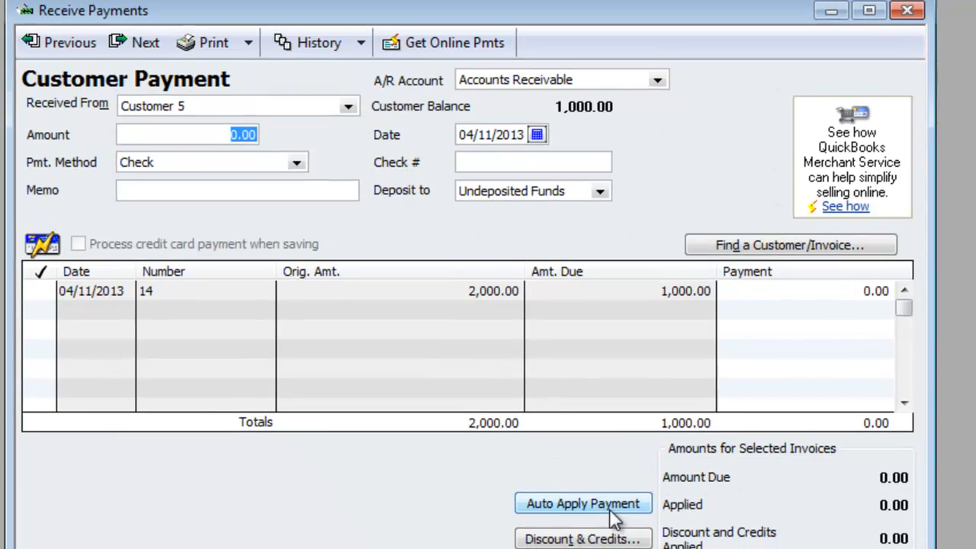
Enter a payment amount of 1,000.00, applied to Customer 5's open invoice 14, keeping Check as the payment method.
{"action": "left_click", "coordinate": [601, 514]}
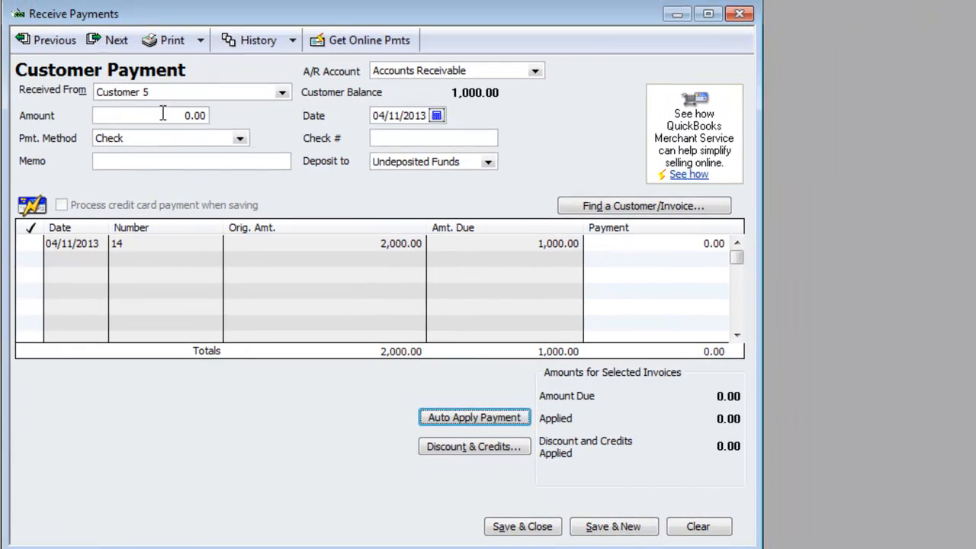
{"action": "left_click", "coordinate": [177, 78]}
{"action": "type", "text": "1,000"}
{"action": "key", "text": "Tab"}
{"action": "key", "text": "Tab"}
{"action": "key", "text": "Tab"}
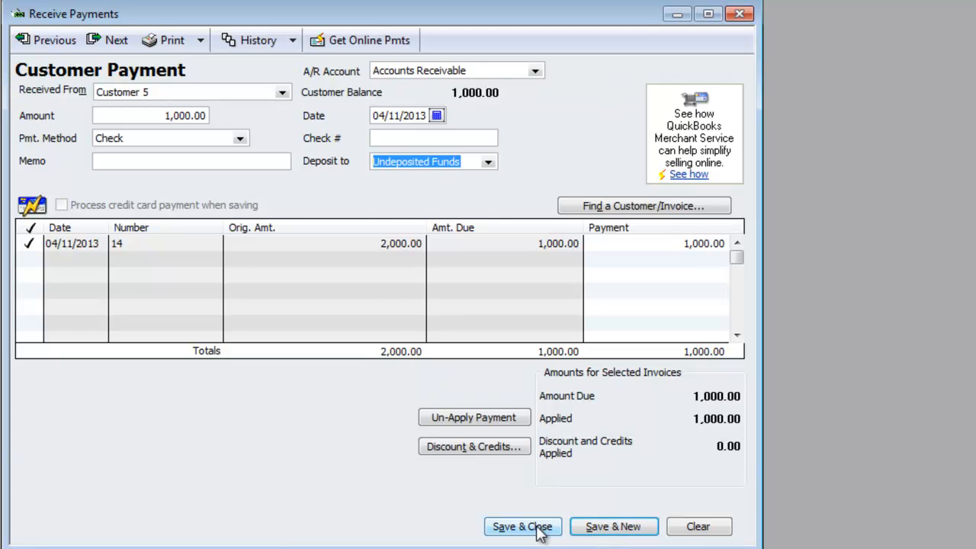
Deposit the payment directly to the Bank 1 checking account, and save and close the payment.
{"action": "left_click", "coordinate": [487, 162]}
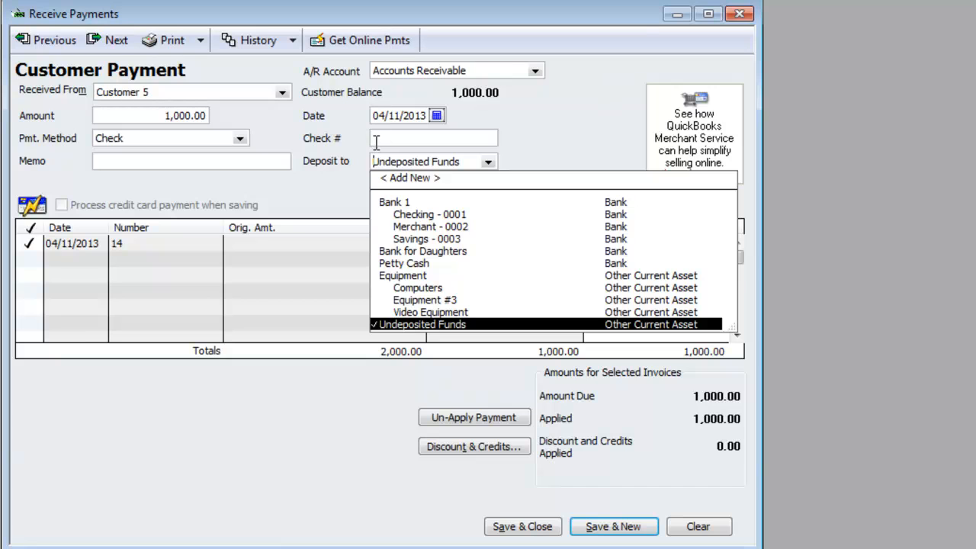
{"action": "left_click", "coordinate": [430, 217]}
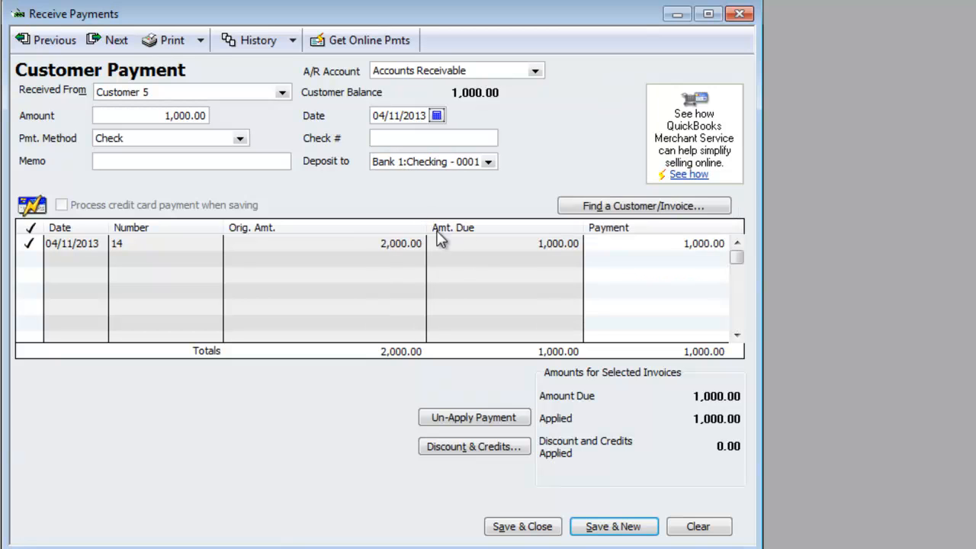
{"action": "left_click", "coordinate": [546, 527]}
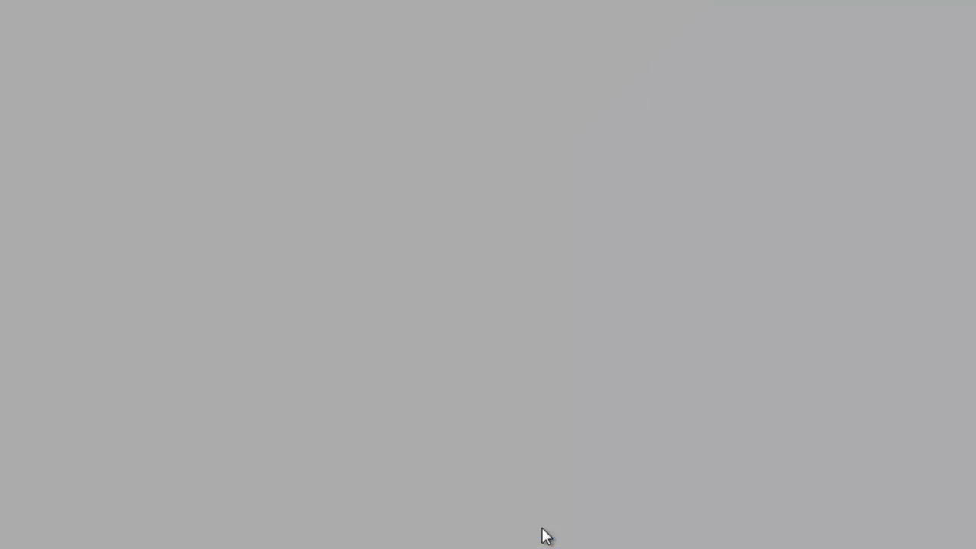